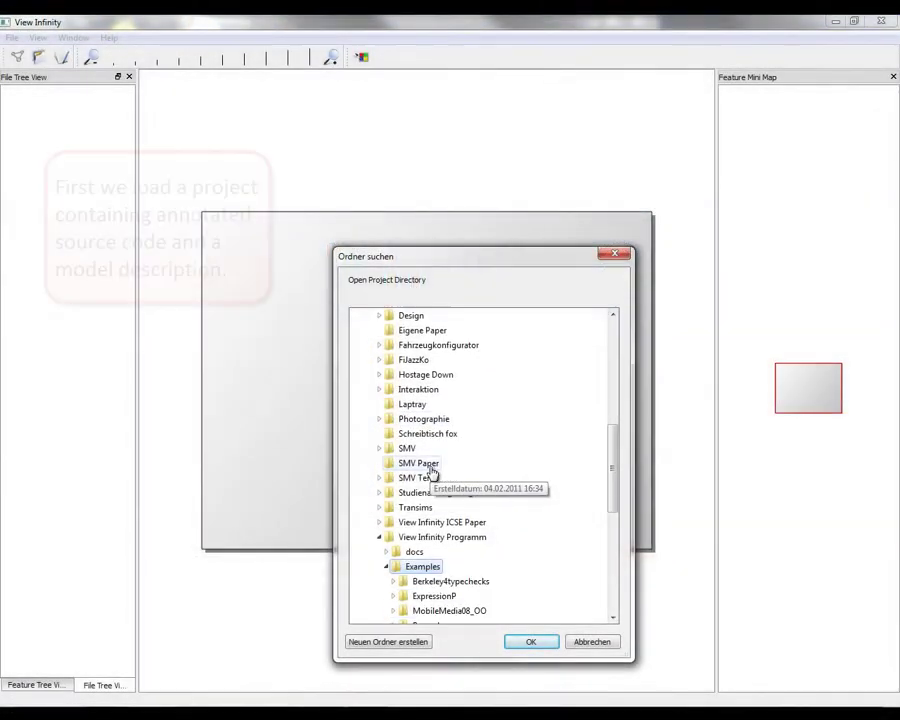
# Step: Open the ExpressionP folder from View Infinity Programm > Examples as the project
pyautogui.scroll(2, 541, 600)
pyautogui.click(535, 641)
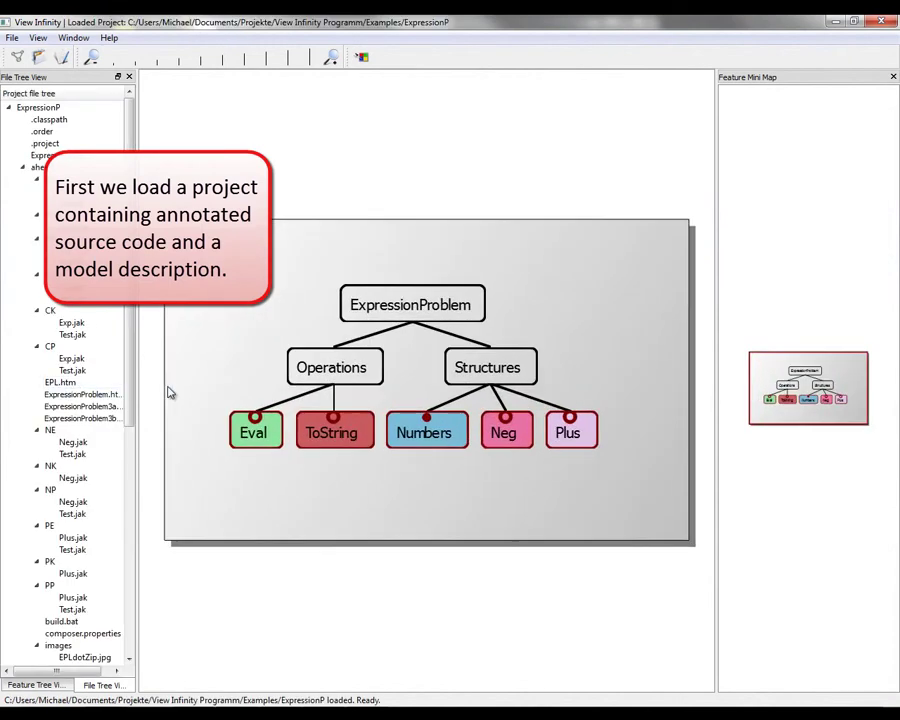
pyautogui.moveTo(135, 242)
pyautogui.mouseDown()
pyautogui.moveTo(135, 366)
pyautogui.moveTo(135, 242)
pyautogui.mouseUp()
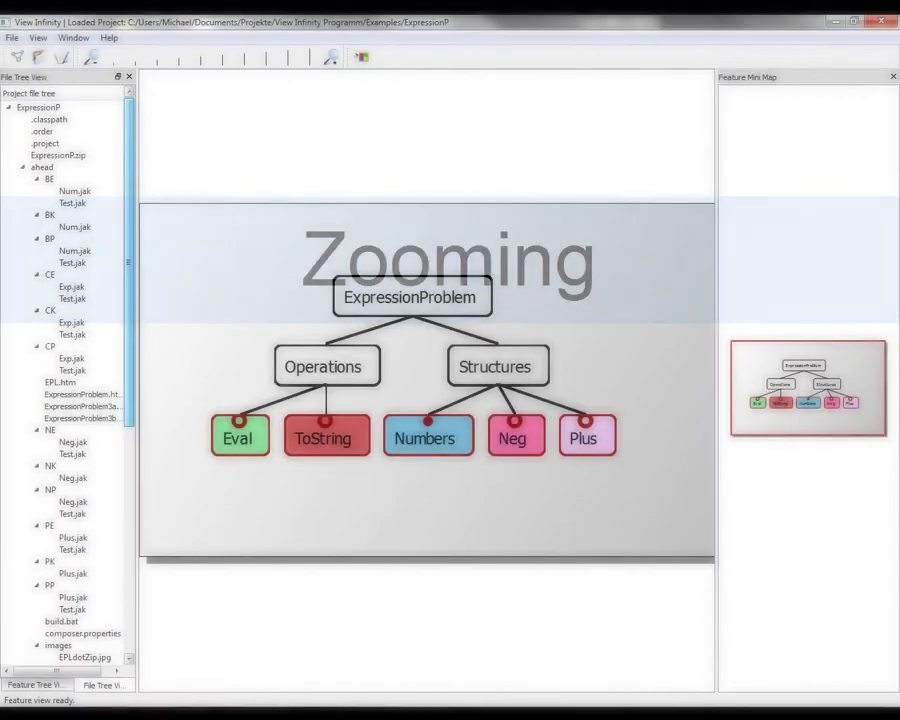
# Step: Zoom in on the Operations feature node until its file view with highlighted source files appears
pyautogui.scroll(5, 346, 385)
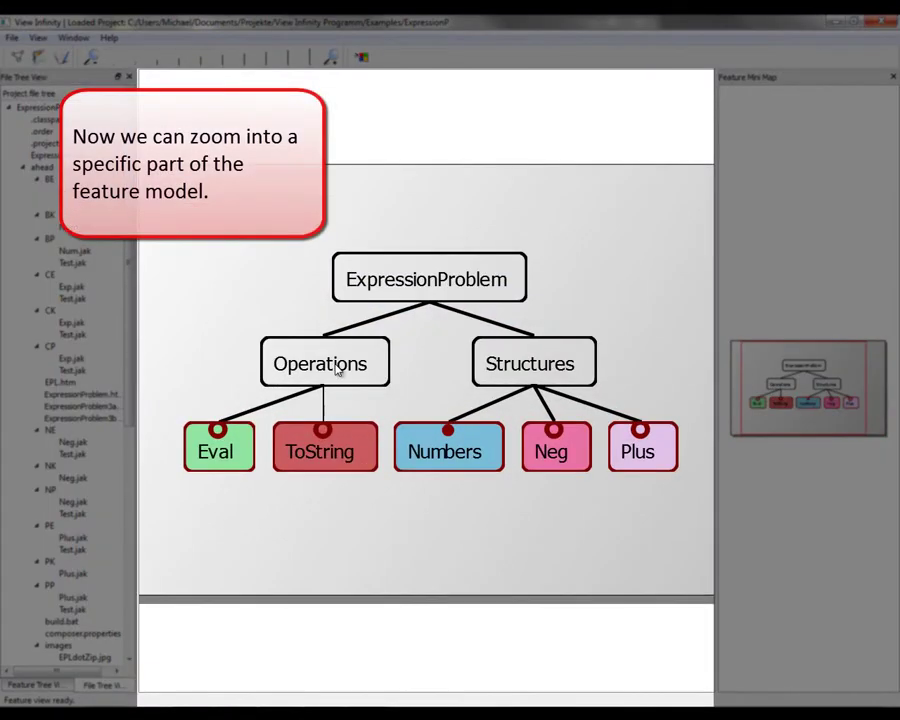
pyautogui.scroll(5, 297, 345)
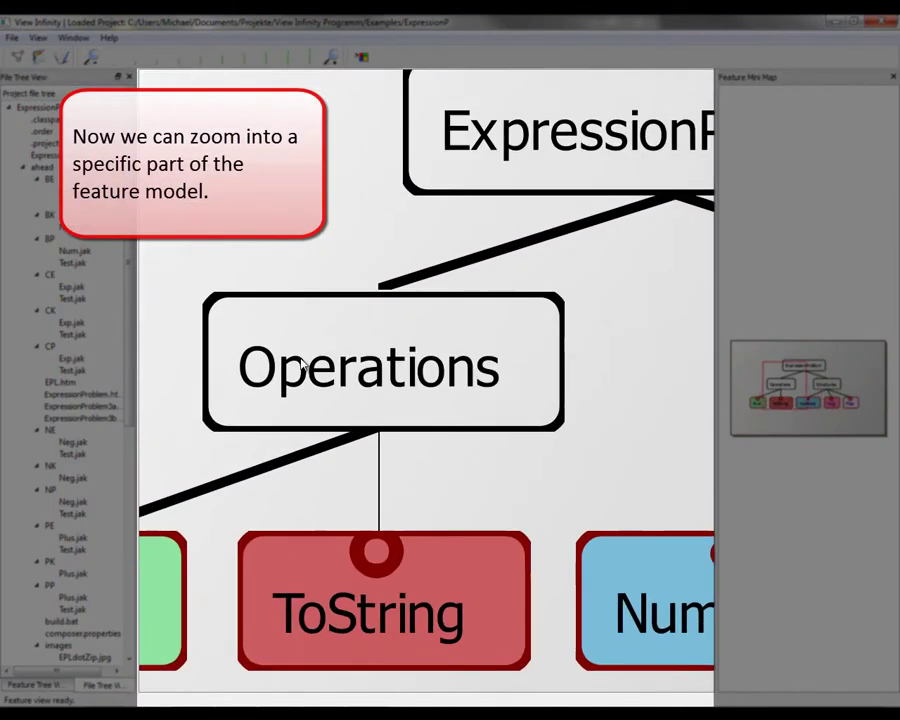
pyautogui.scroll(5, 380, 383)
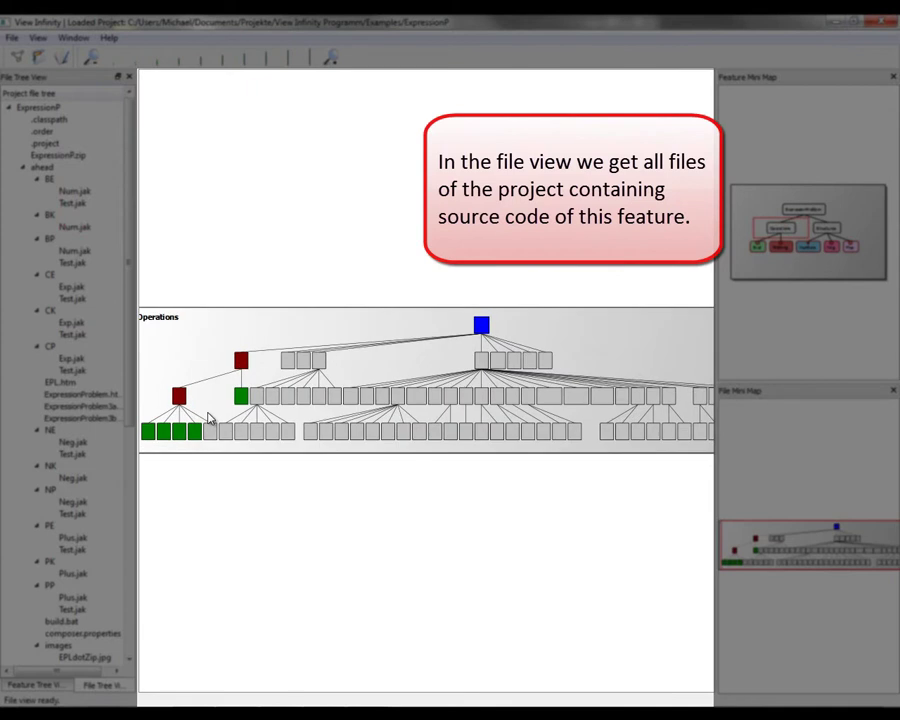
# Step: Zoom through the file view onto Test.java until its feature-coloured code lines are readable
pyautogui.scroll(4, 203, 437)
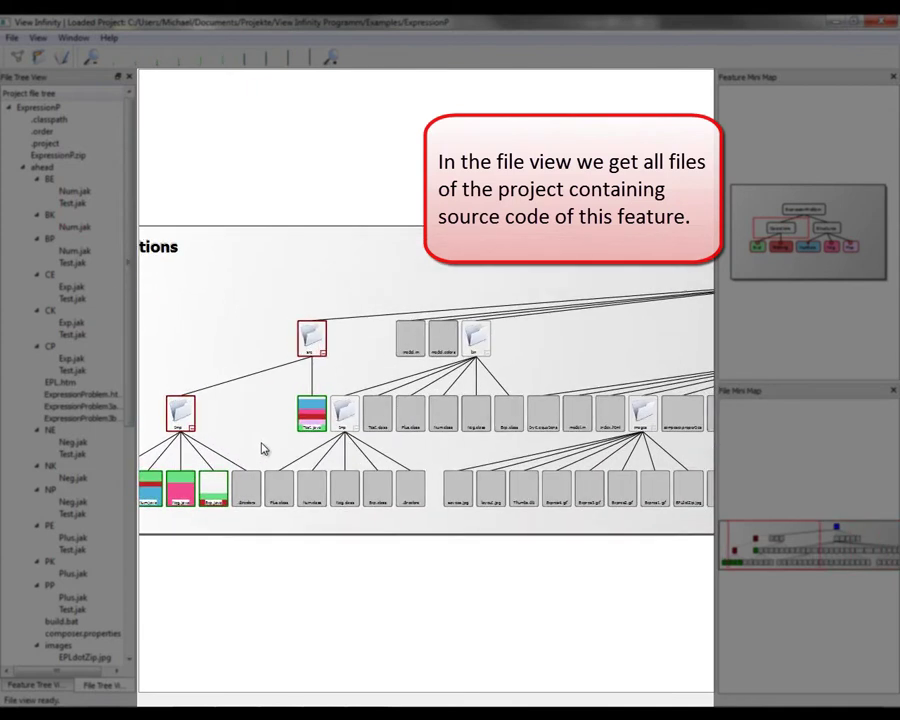
pyautogui.scroll(4, 338, 451)
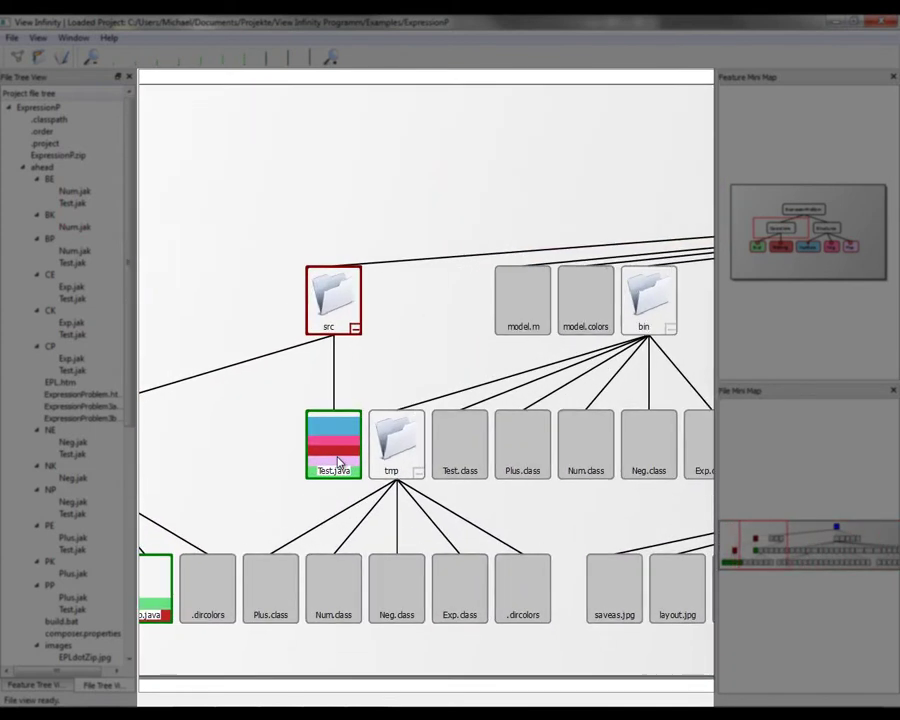
pyautogui.scroll(4, 343, 480)
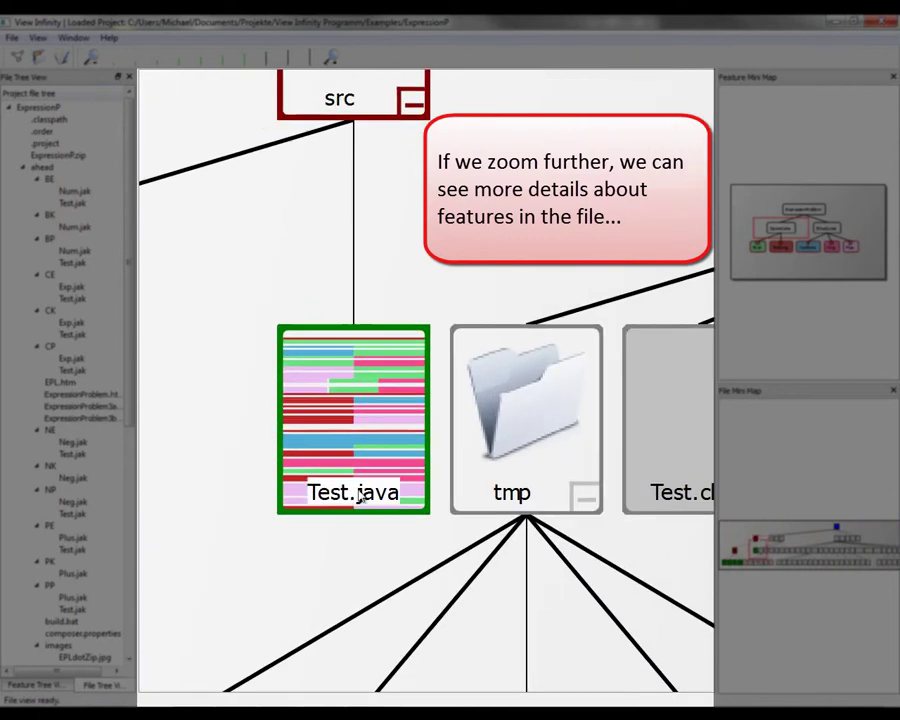
pyautogui.scroll(5, 355, 497)
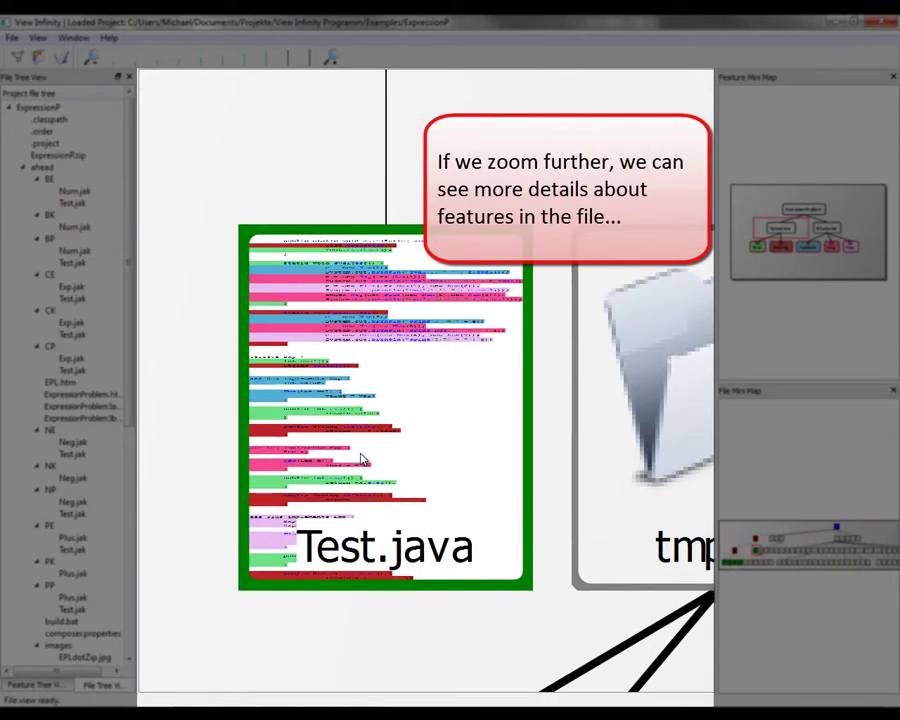
pyautogui.scroll(5, 366, 461)
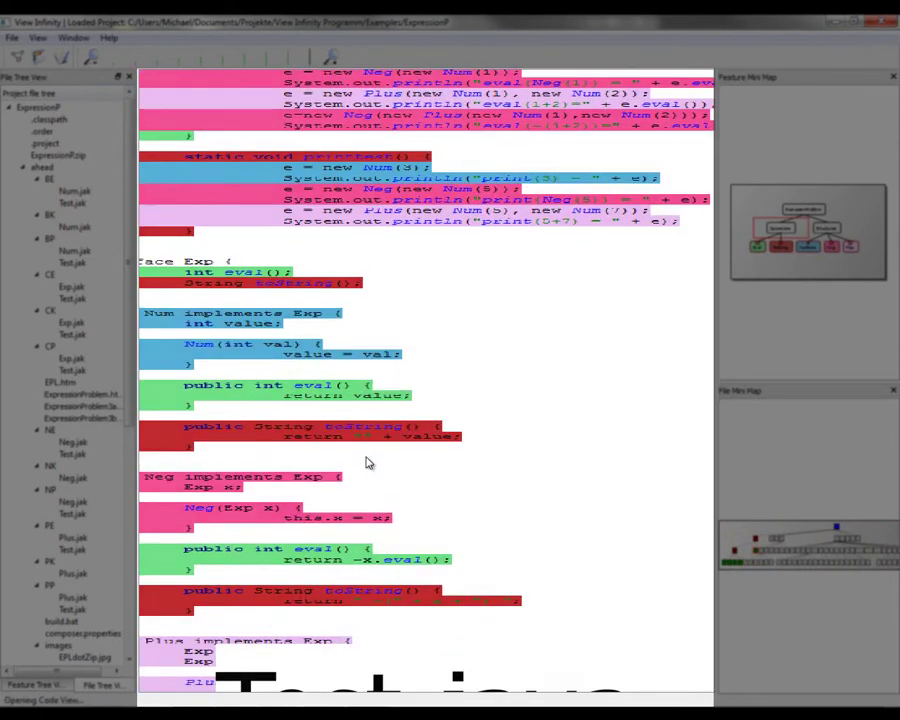
# Step: Open Test.java's line-numbered code view and give the Eval feature's fragments a green background
pyautogui.scroll(2, 366, 461)
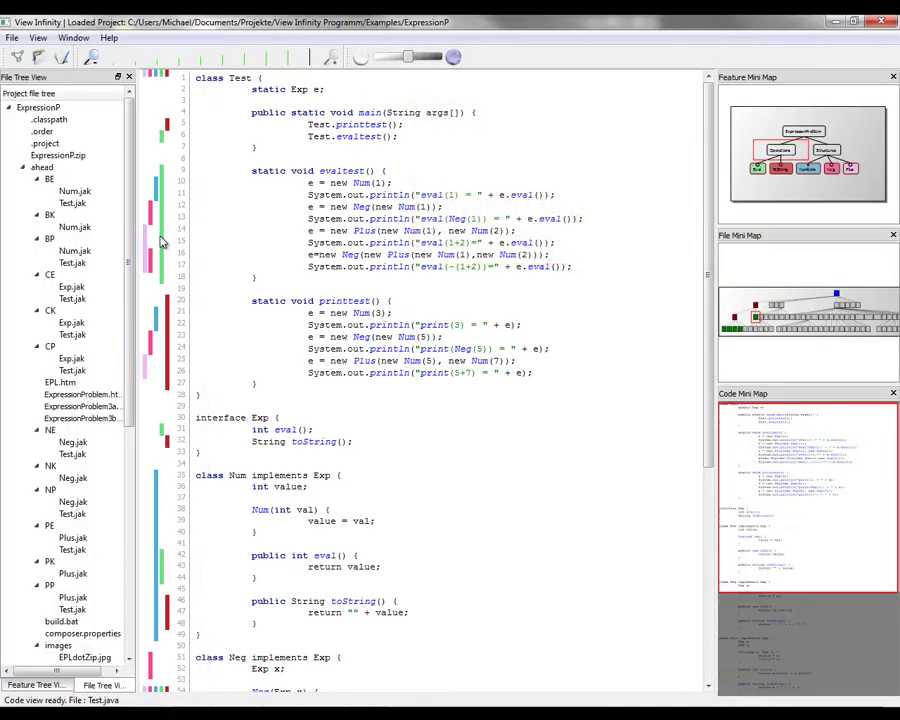
pyautogui.click(162, 240)
pyautogui.scroll(-6, 469, 258)
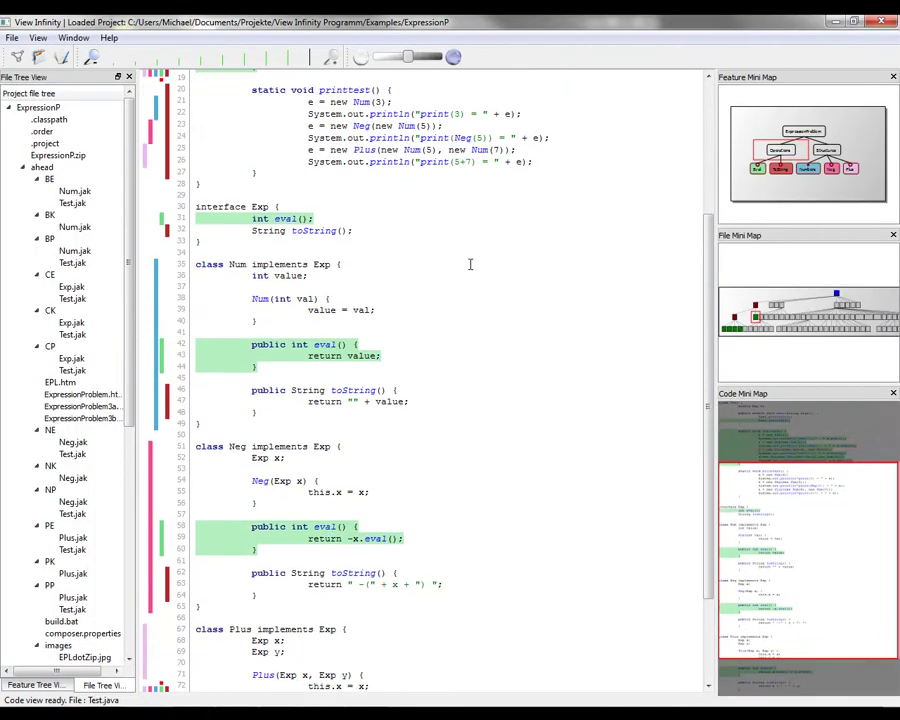
pyautogui.scroll(4, 470, 262)
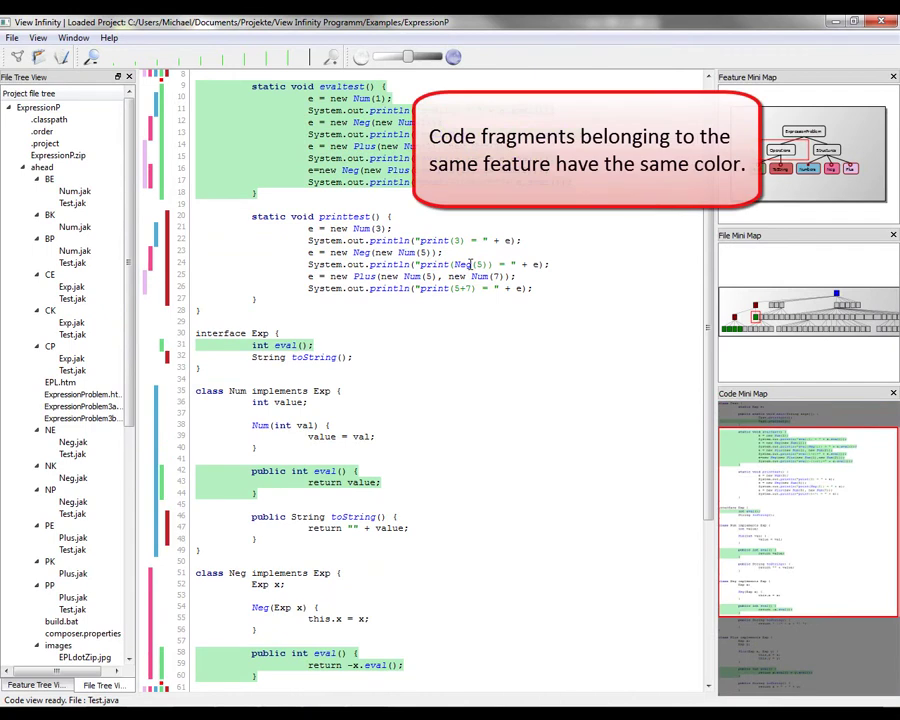
pyautogui.scroll(2, 466, 263)
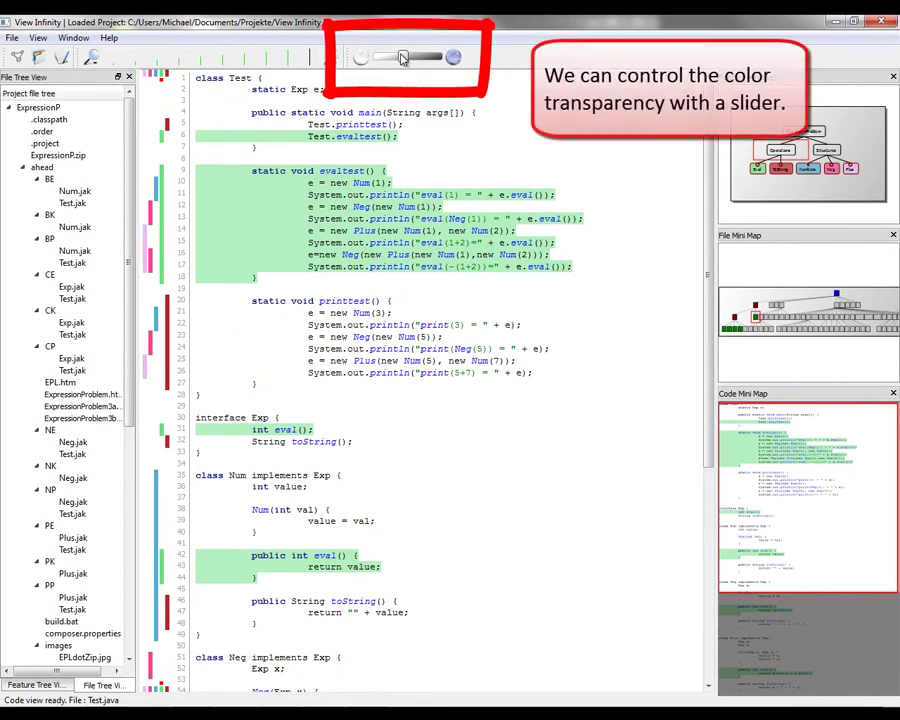
# Step: Make feature background colours more transparent with the toolbar slider and highlight Neg's code in pink
pyautogui.moveTo(397, 58); pyautogui.dragTo(424, 60)
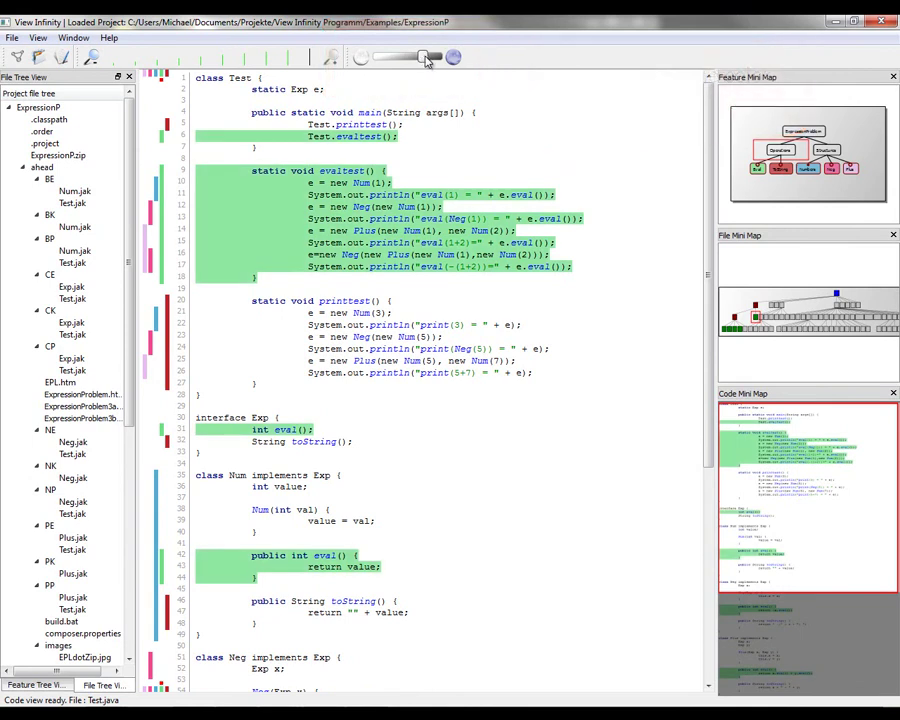
pyautogui.click(153, 349)
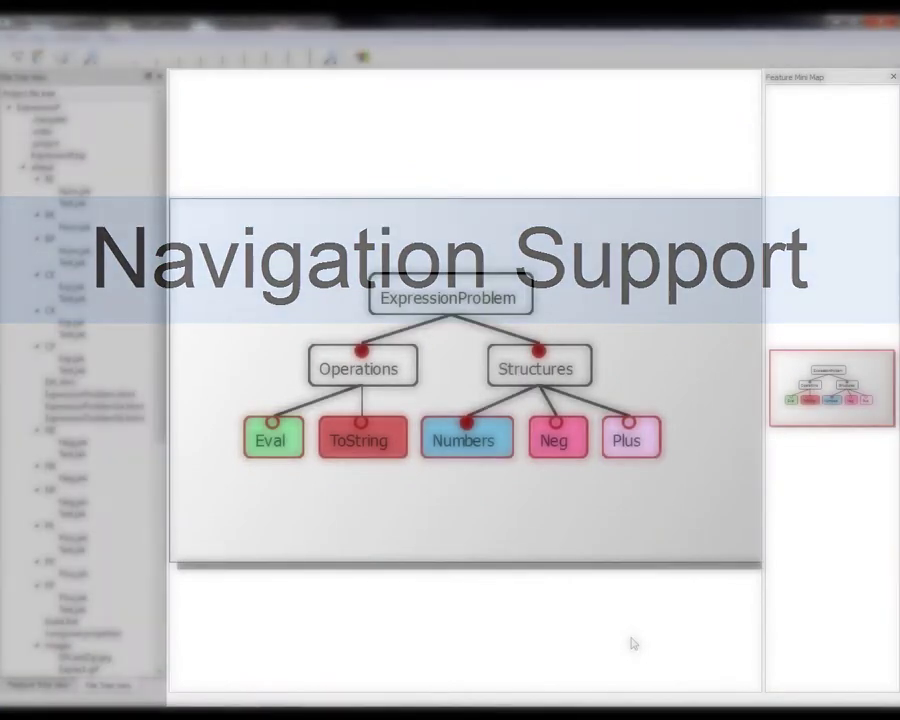
# Step: Zoom the feature diagram and pan via the mini map over to Structures, Numbers and Neg
pyautogui.scroll(5, 340, 540)
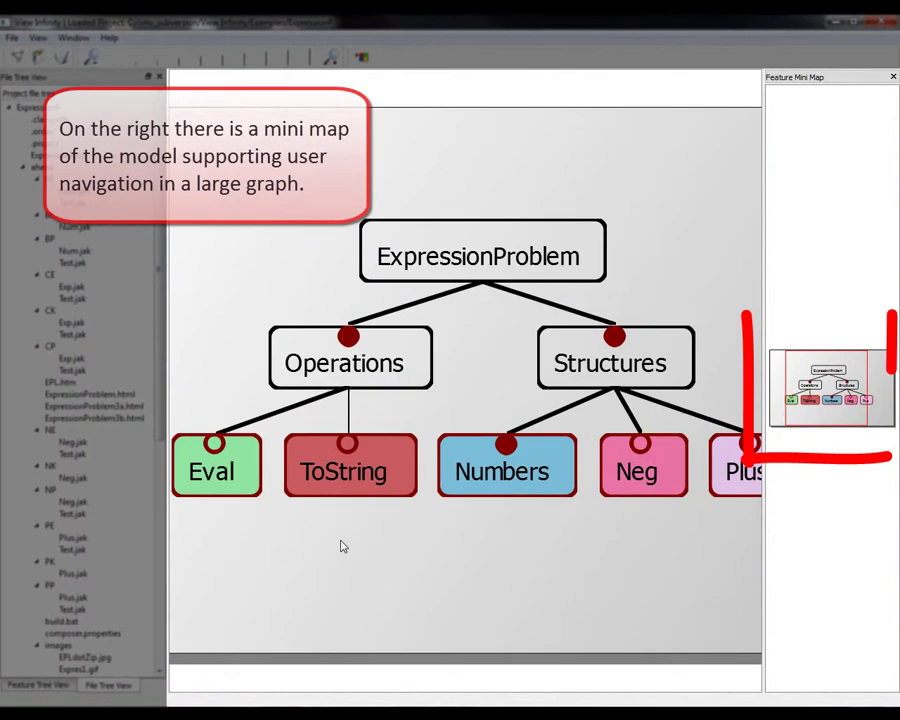
pyautogui.click(822, 418)
pyautogui.moveTo(822, 385); pyautogui.dragTo(843, 430)
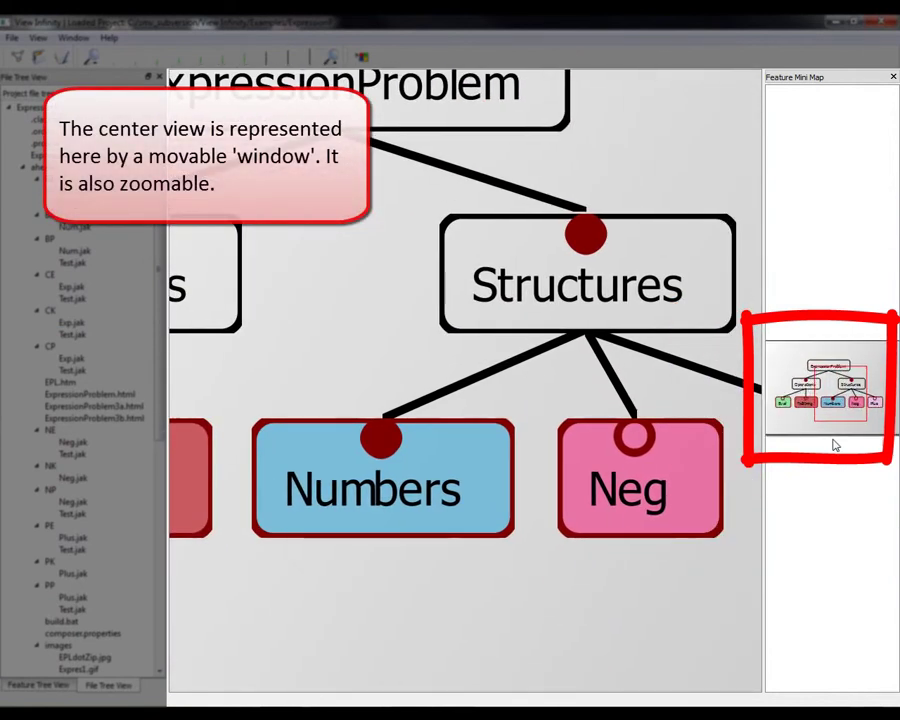
# Step: Pan the mini map viewport back to centre on Operations above Eval and ToString
pyautogui.scroll(2, 836, 445)
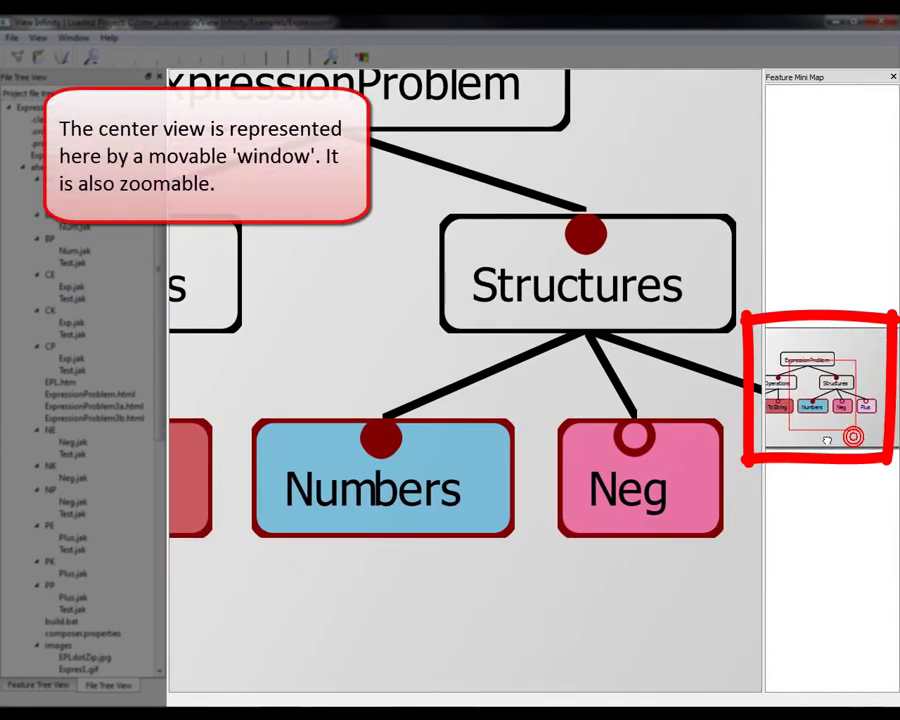
pyautogui.scroll(-2, 834, 440)
pyautogui.click(835, 427)
pyautogui.moveTo(860, 422); pyautogui.dragTo(823, 416)
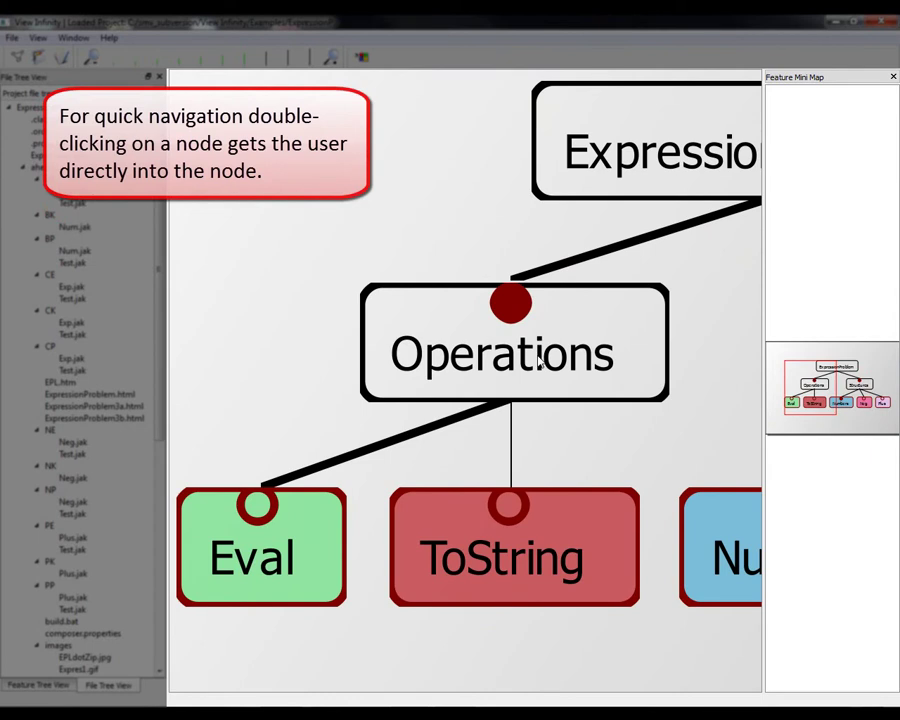
# Step: Zoom into Operations to Test.java's code, widen the overview panels, and drag the Code Mini Map viewport
pyautogui.doubleClick(538, 361)
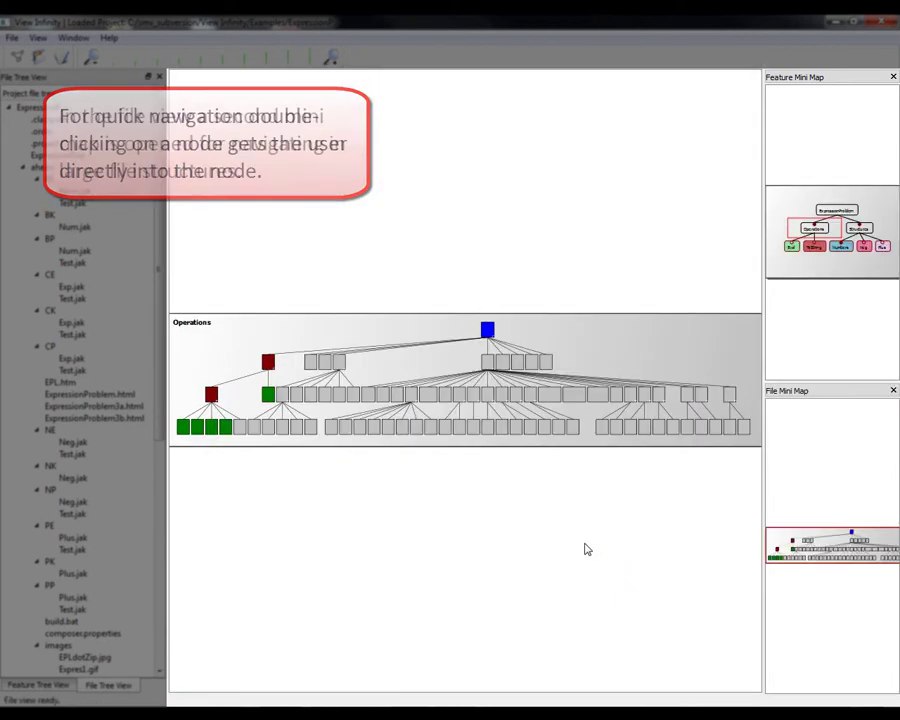
pyautogui.moveTo(764, 510); pyautogui.dragTo(745, 516)
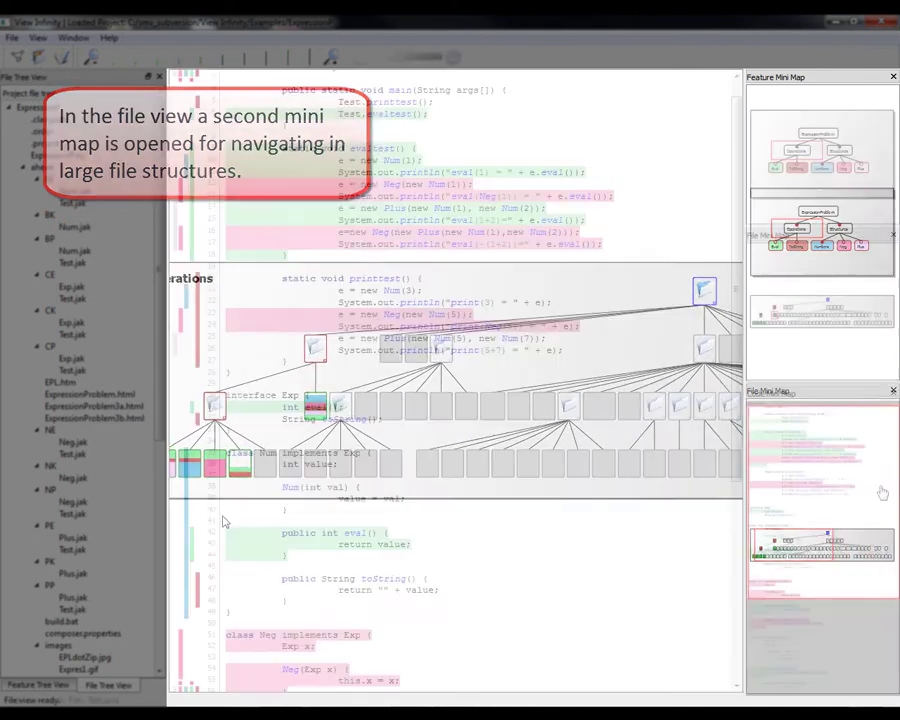
pyautogui.moveTo(880, 489); pyautogui.dragTo(655, 486)
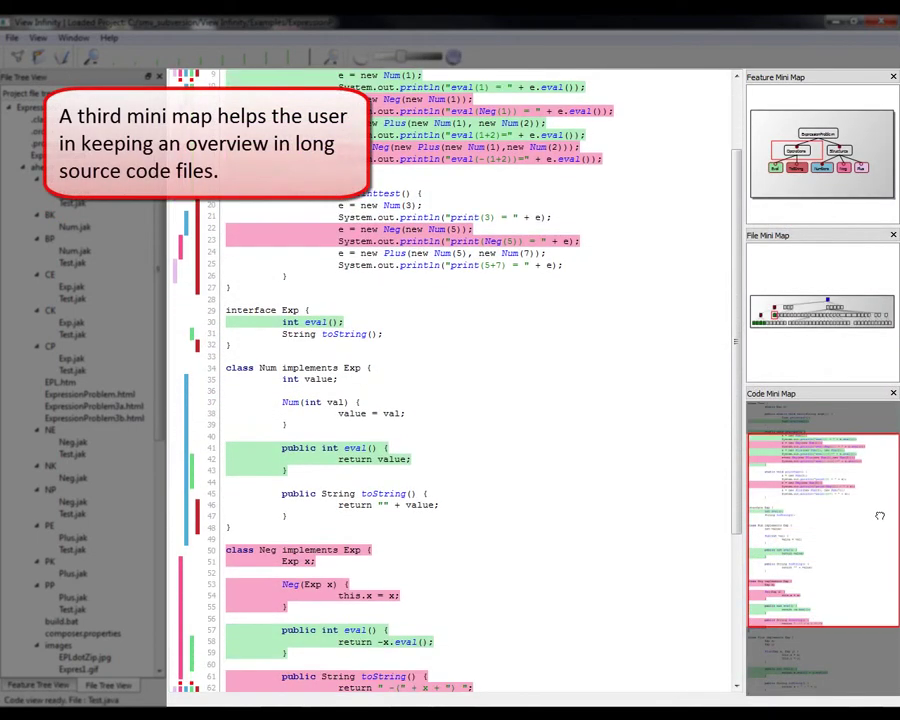
# Step: Jump to the top of Test.java, switch to the file graph, then zoom out to the feature diagram
pyautogui.click(744, 512)
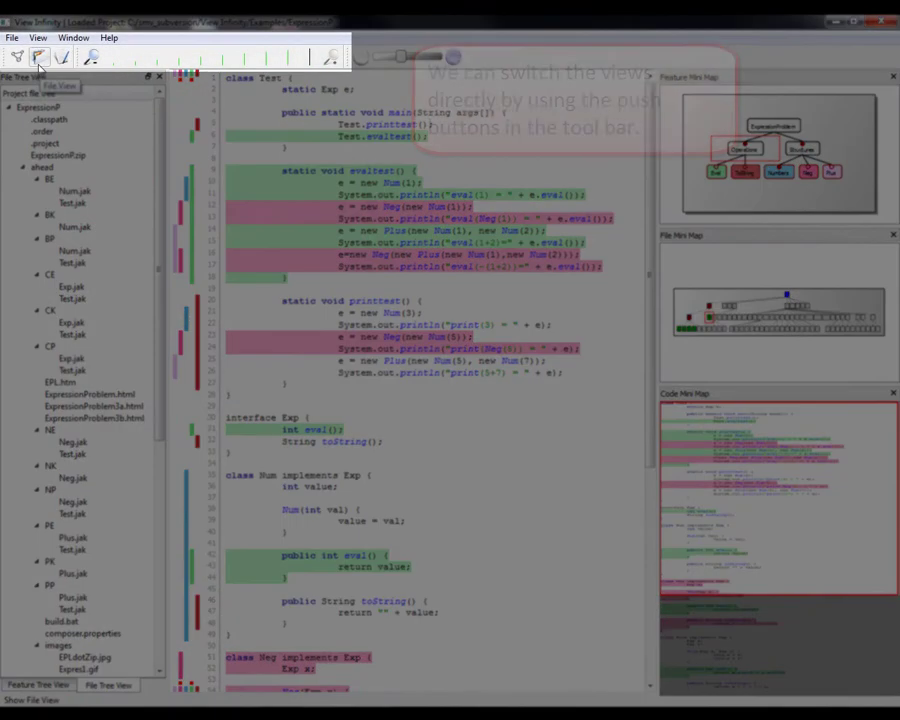
pyautogui.click(38, 58)
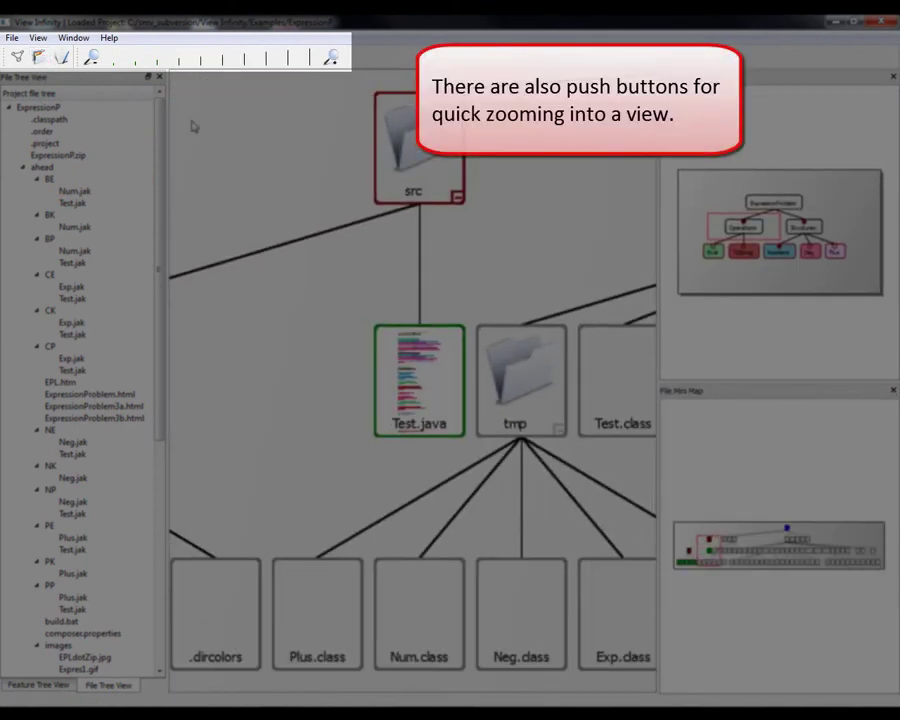
pyautogui.click(114, 63)
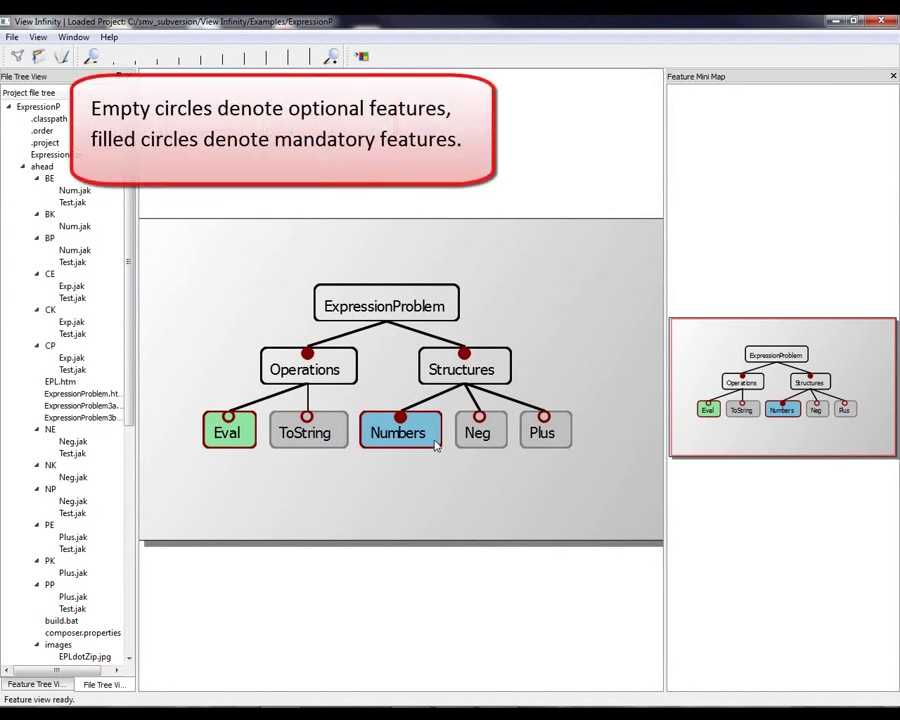
# Step: Try deactivating a mandatory feature, dismiss the warning with OK, and move the Select Color dialog aside
pyautogui.click(434, 438)
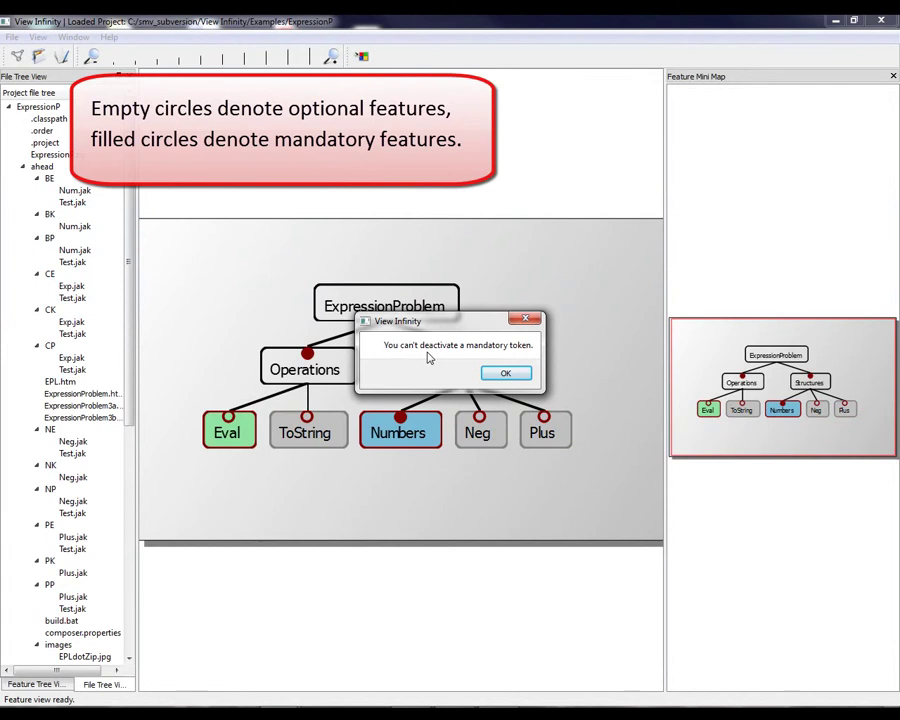
pyautogui.click(510, 374)
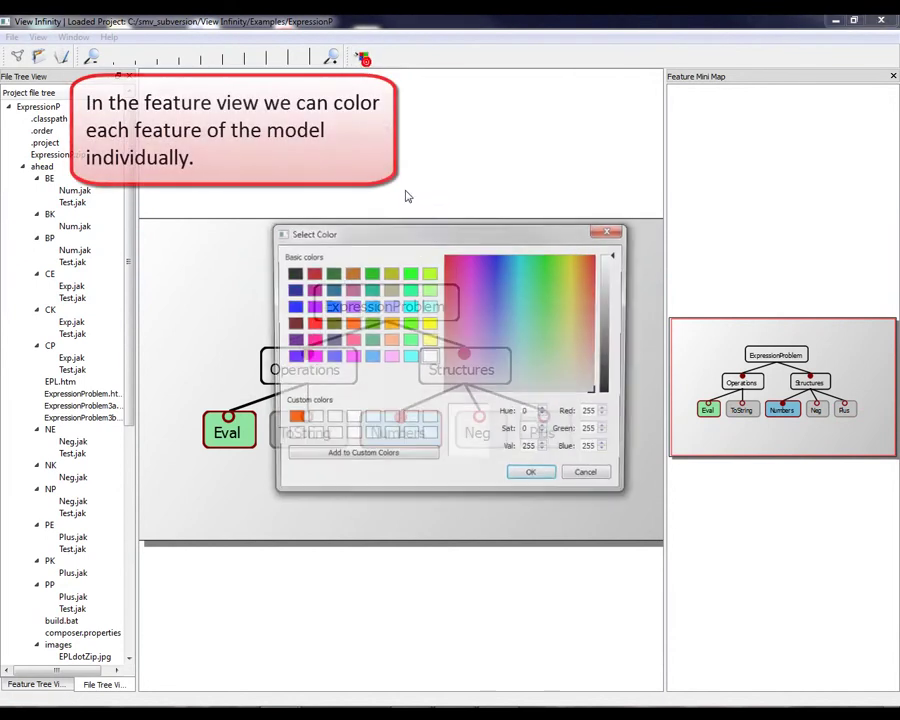
pyautogui.moveTo(414, 238); pyautogui.dragTo(547, 172)
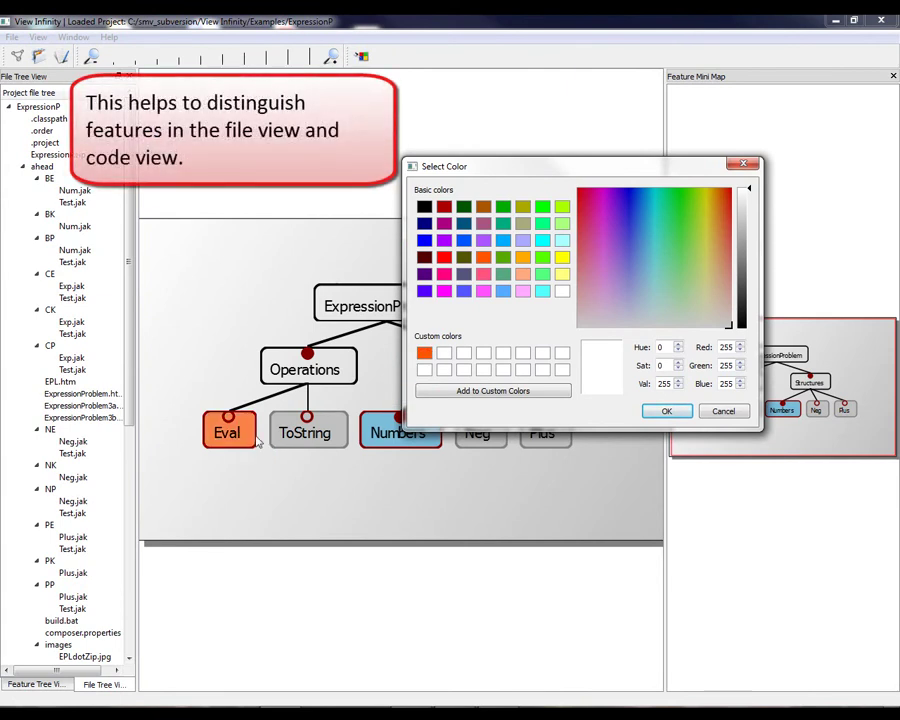
# Step: Apply orange to Eval, zoom the diagram, and dive into the ExpressionProblem root feature
pyautogui.click(668, 410)
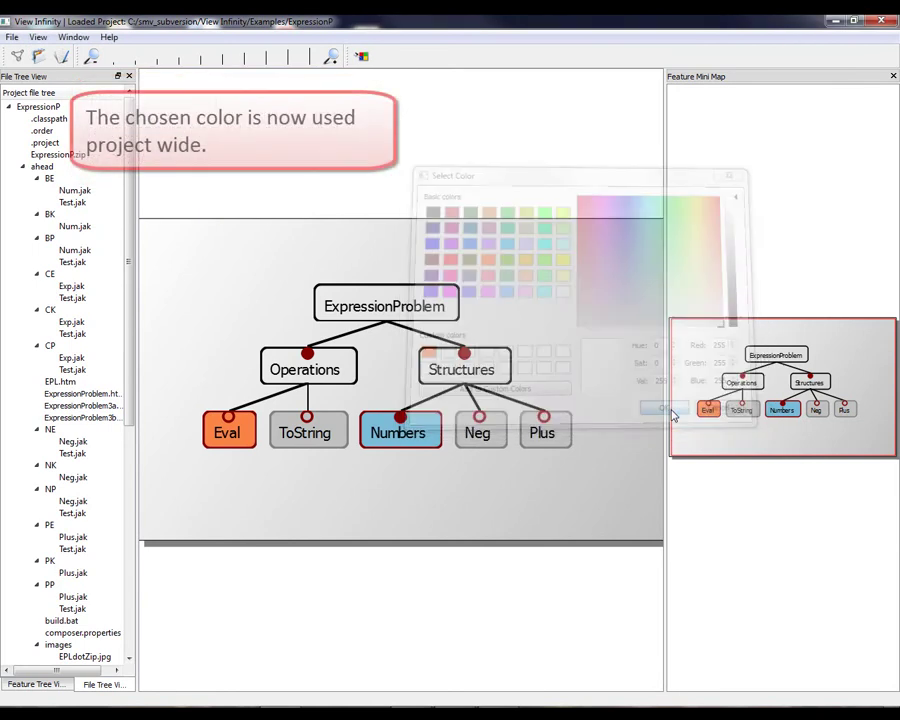
pyautogui.scroll(5, 373, 295)
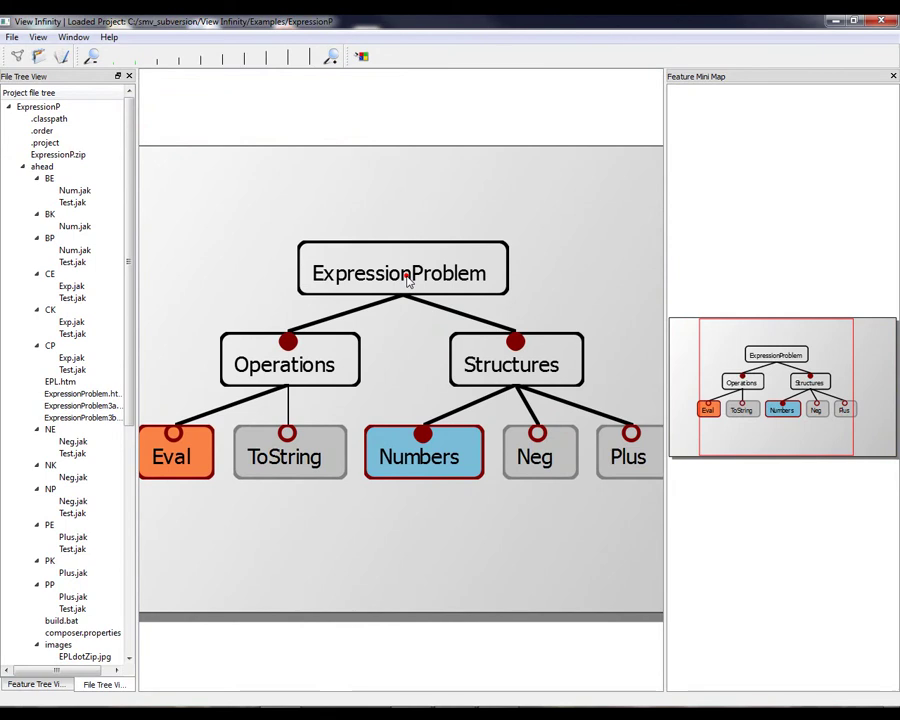
pyautogui.click(407, 282)
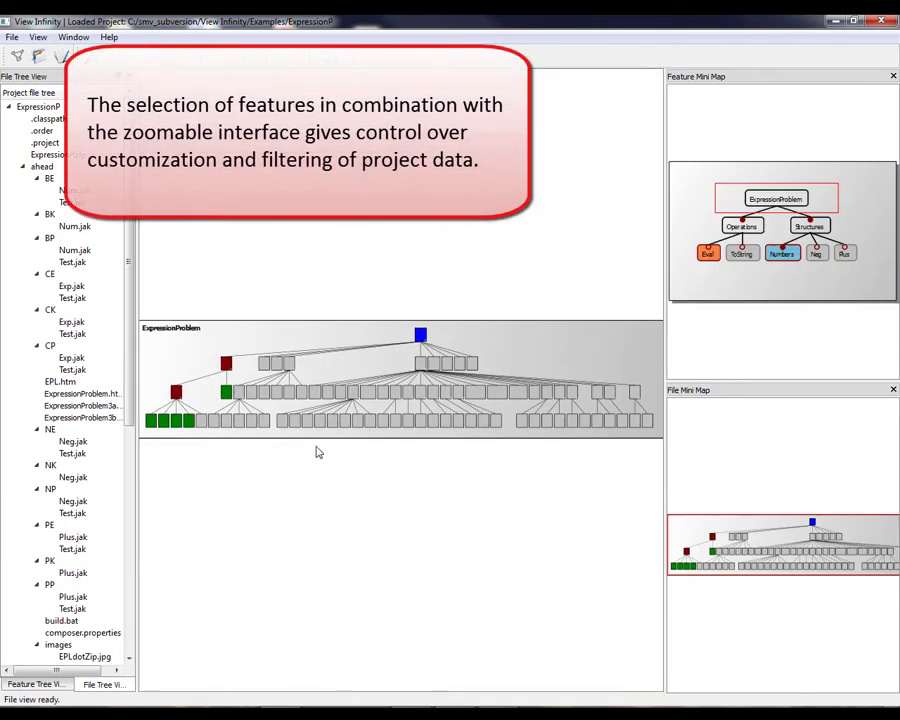
# Step: Zoom into the ExpressionProblem file tree and show Test.java's feature-percentage tooltip
pyautogui.scroll(1, 190, 496)
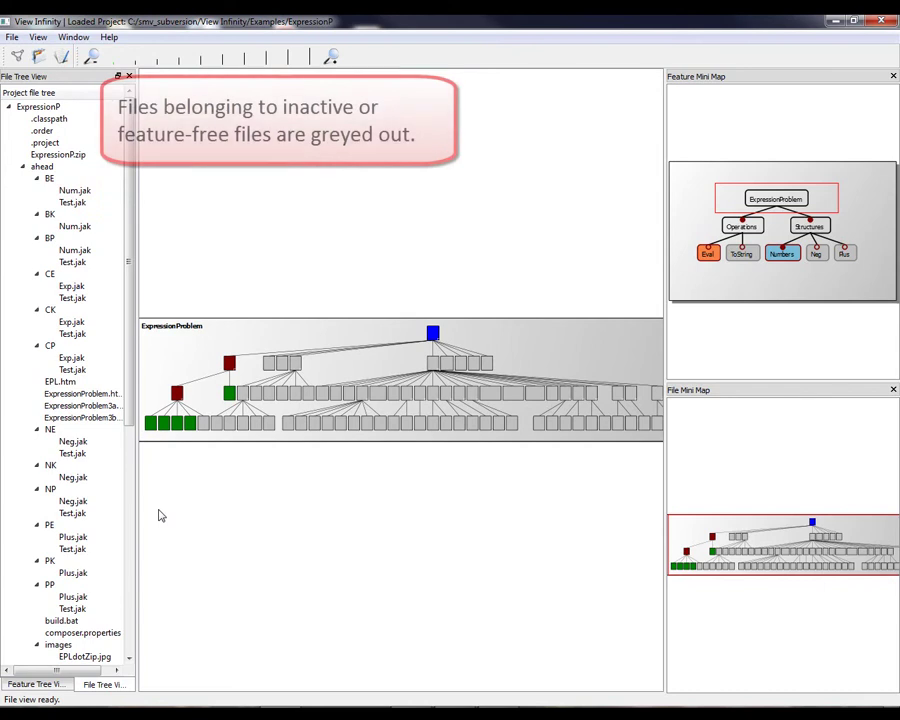
pyautogui.scroll(5, 158, 515)
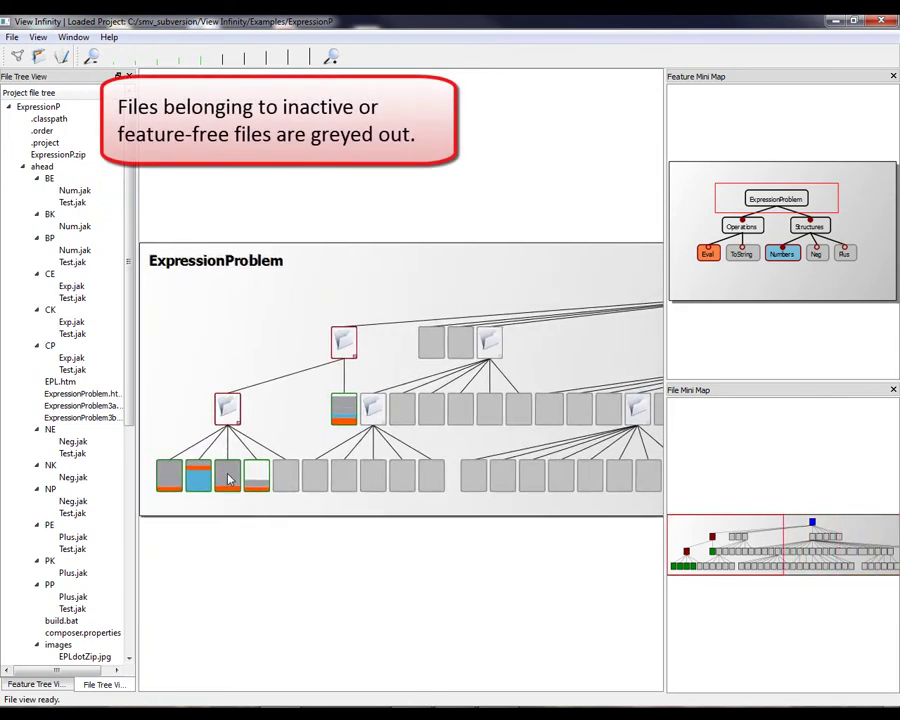
pyautogui.moveTo(228, 480)
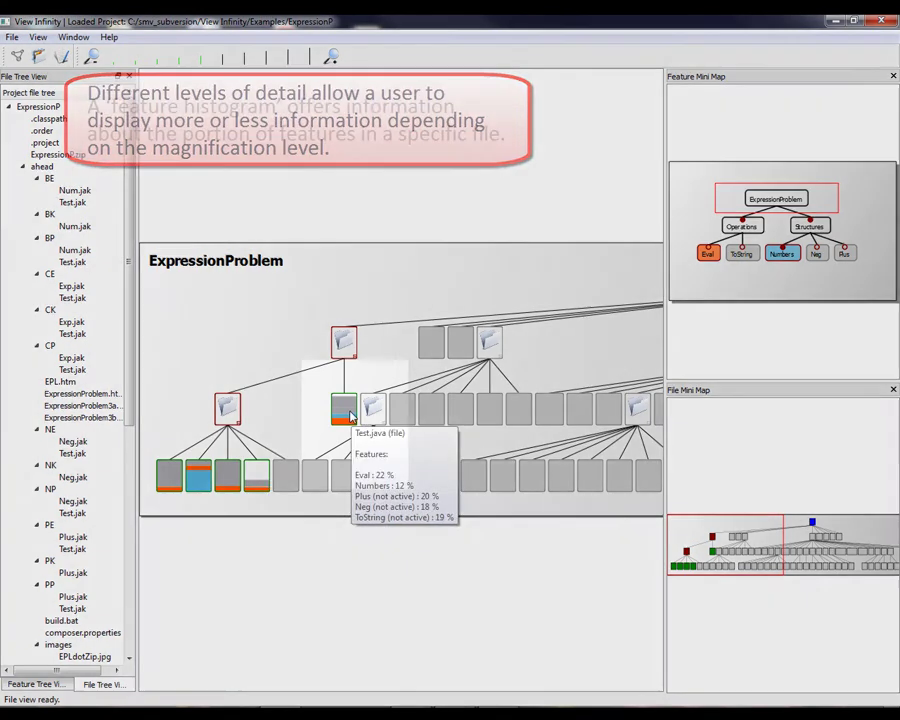
# Step: Zoom repeatedly into the Test.java node until its colour-annotated source preview is readable
pyautogui.scroll(3, 350, 418)
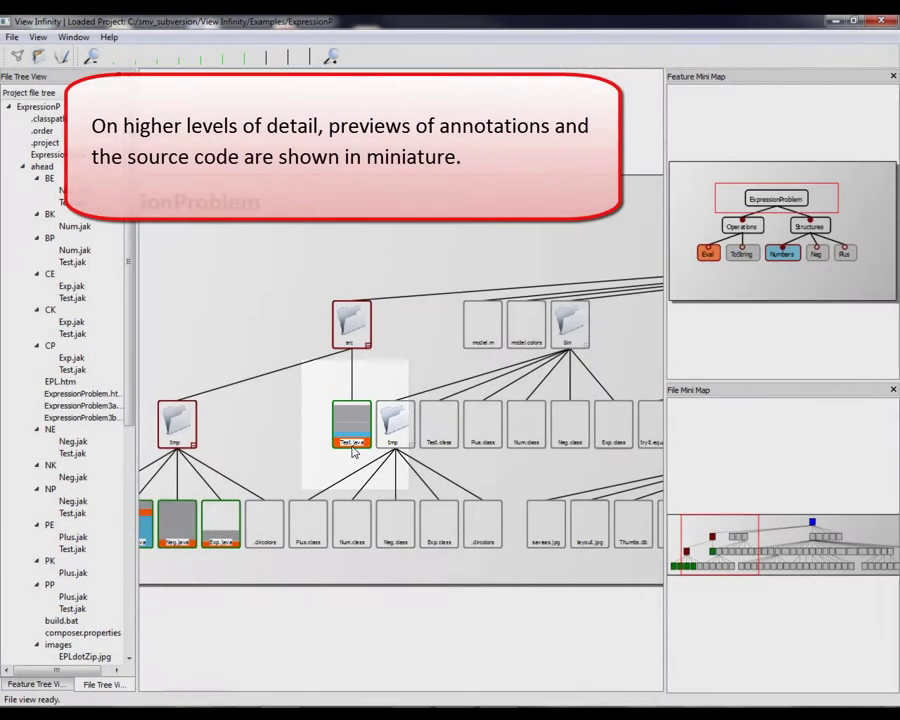
pyautogui.scroll(3, 352, 452)
pyautogui.scroll(5, 362, 469)
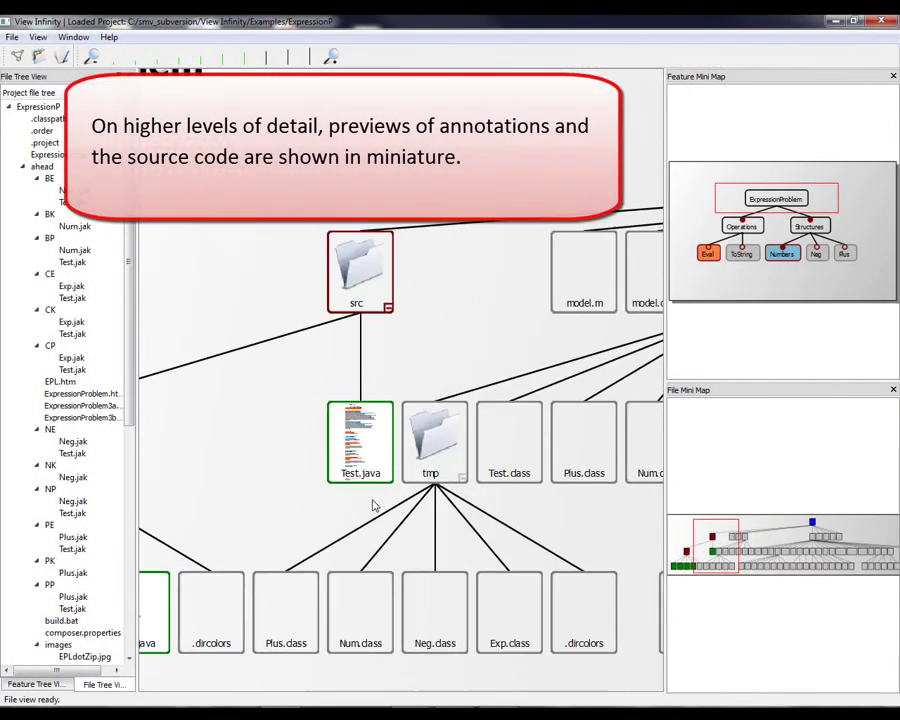
pyautogui.scroll(5, 368, 491)
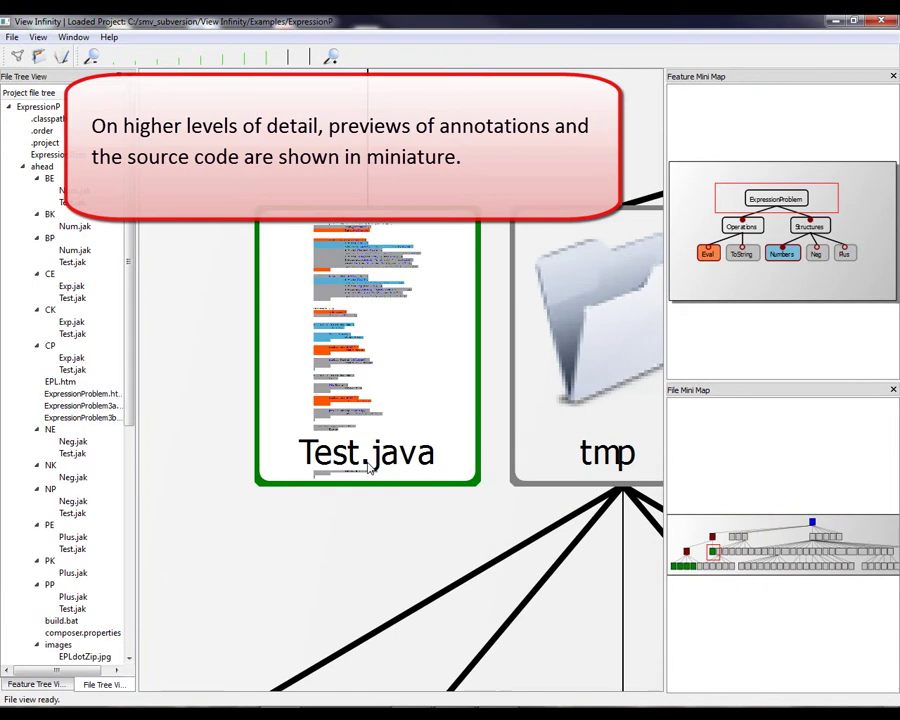
pyautogui.scroll(2, 360, 363)
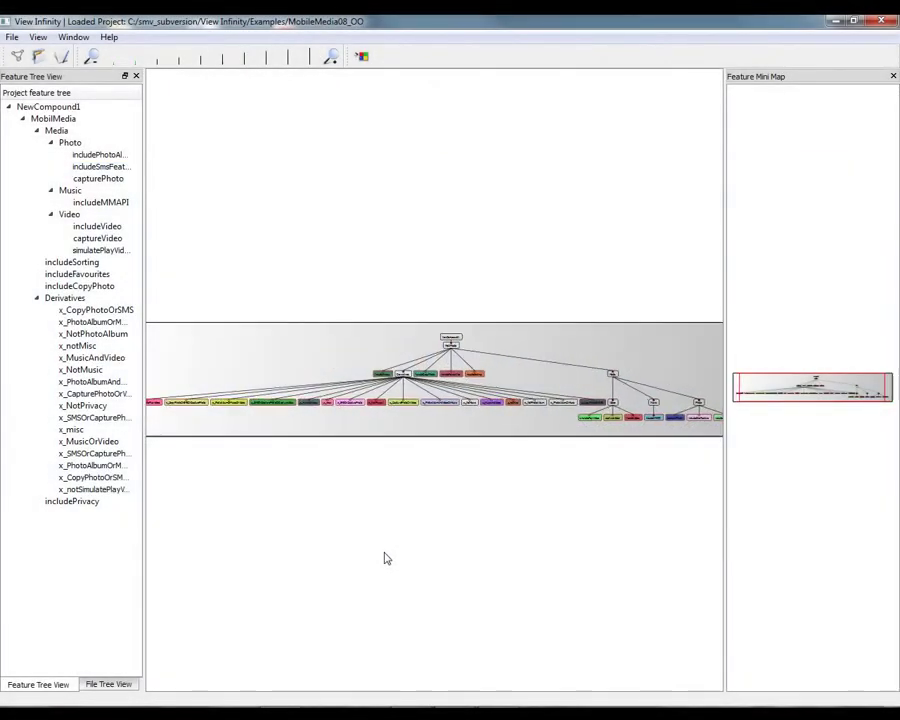
# Step: Zoom the MobileMedia feature graph, jump to the Media subtree, and zoom toward Photo's includePhotoAlbum
pyautogui.scroll(3, 432, 542)
pyautogui.click(875, 388)
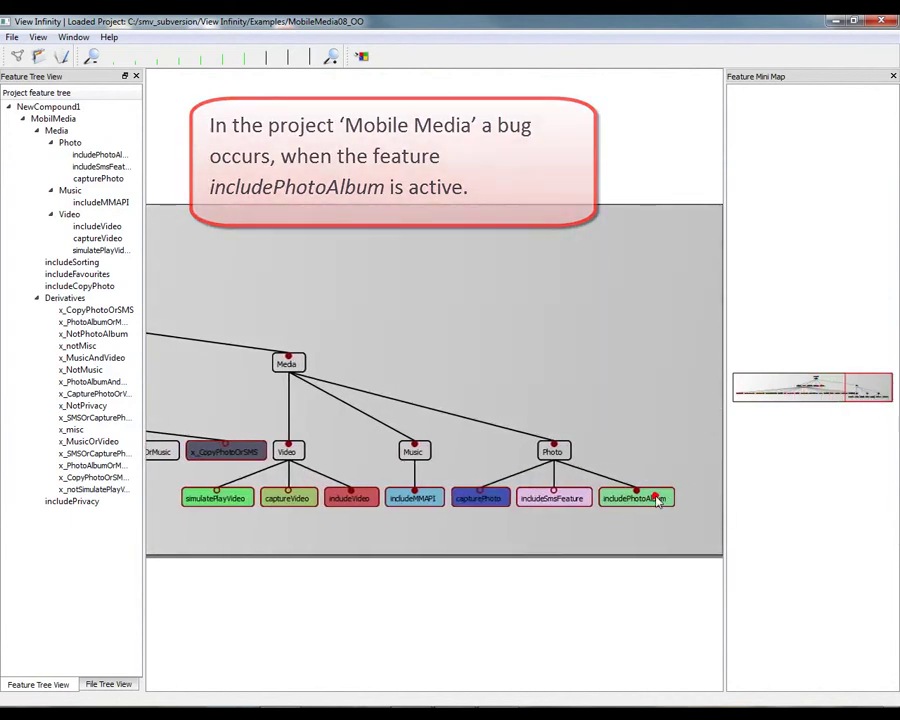
pyautogui.scroll(3, 656, 496)
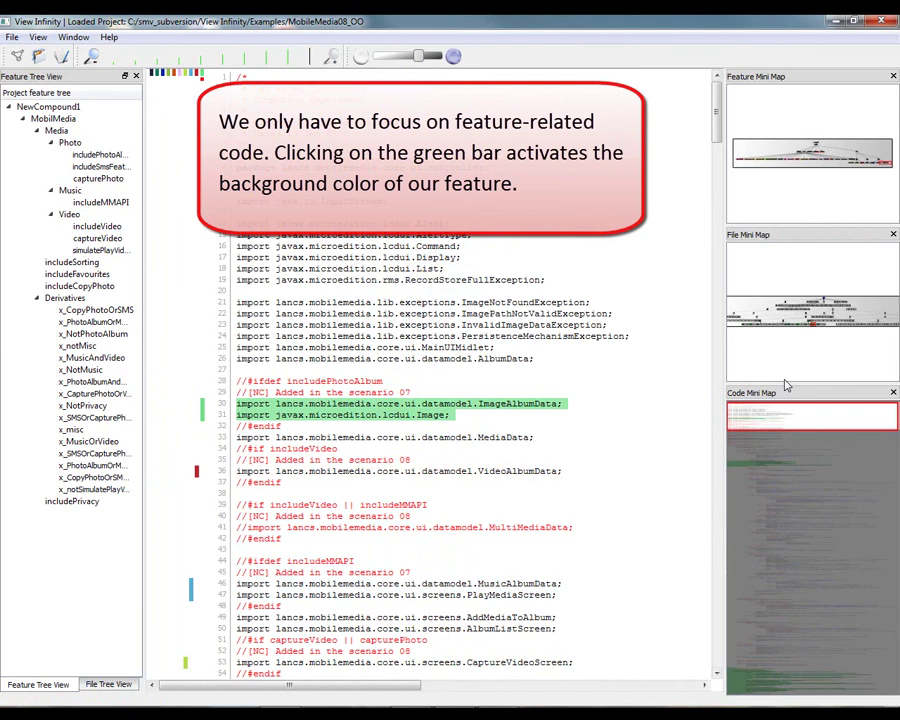
# Step: Drag the Code Mini Map down to MediaController's green includePhotoAlbum image-display block
pyautogui.moveTo(767, 432); pyautogui.dragTo(795, 462)
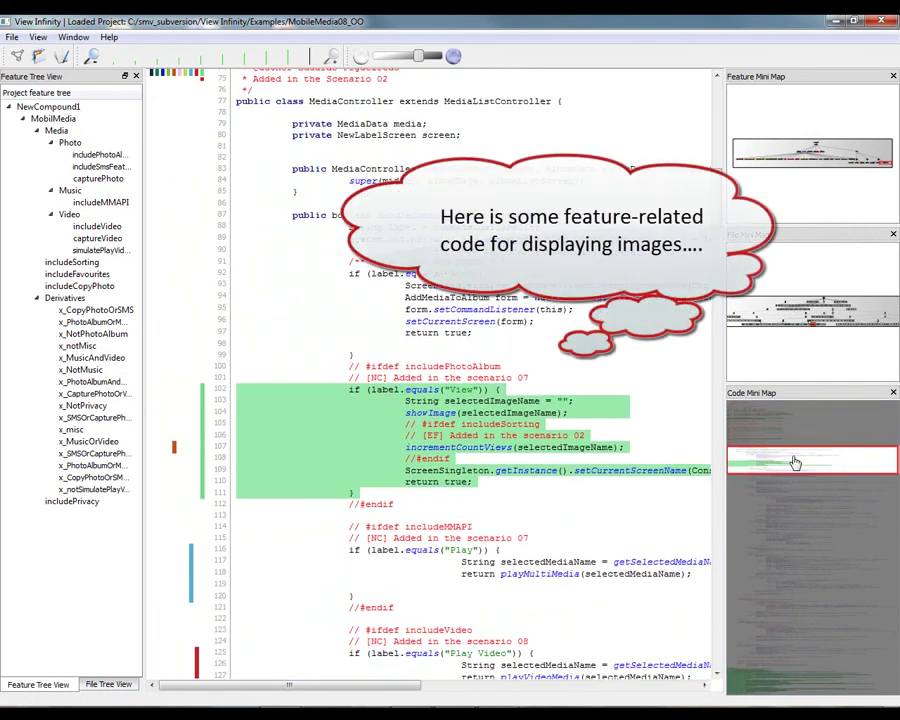